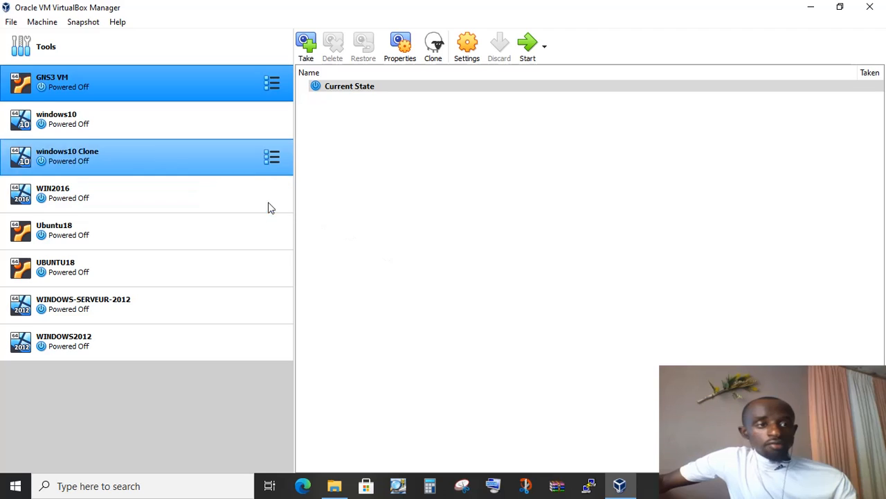
# - Start creating a new virtual machine and name it WINDOWS2008
pyautogui.click(36, 25)
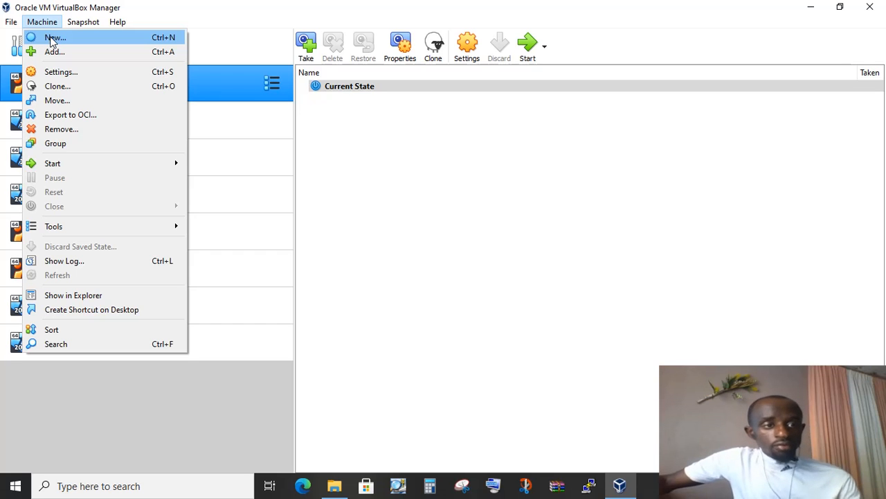
pyautogui.click(53, 39)
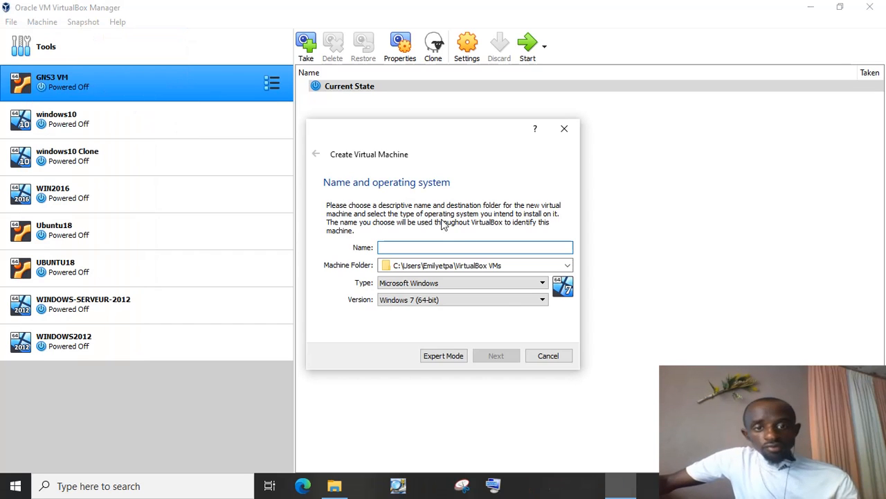
pyautogui.moveTo(432, 137); pyautogui.dragTo(548, 92)
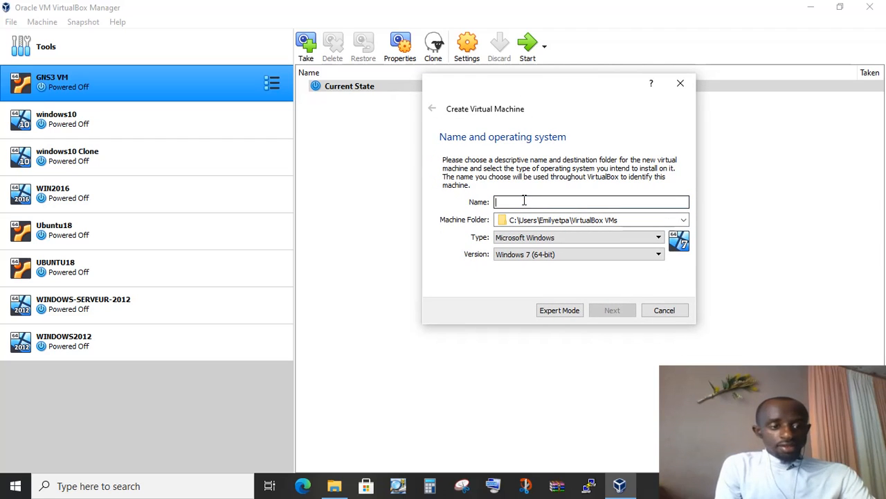
pyautogui.write('WI')
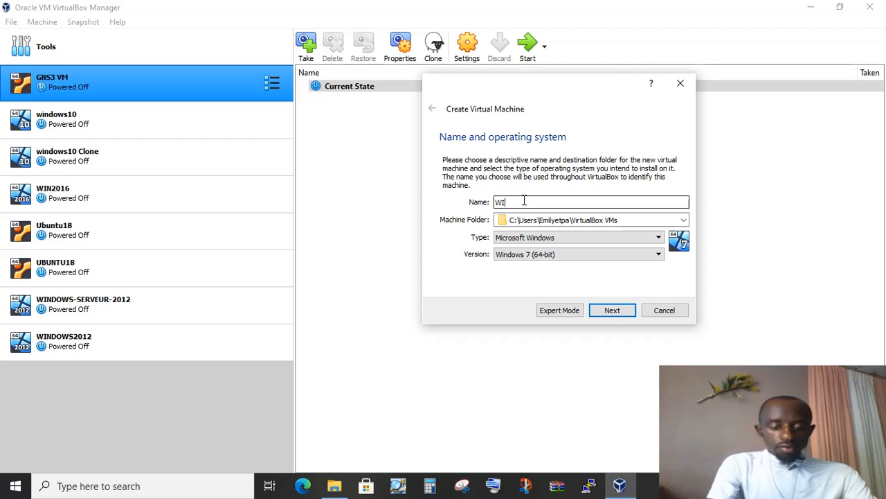
pyautogui.write('NDOWS')
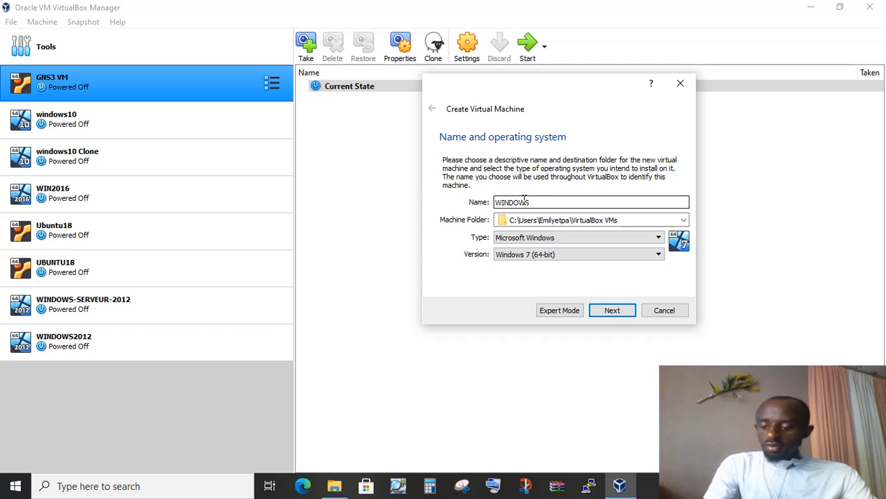
pyautogui.write('2008')
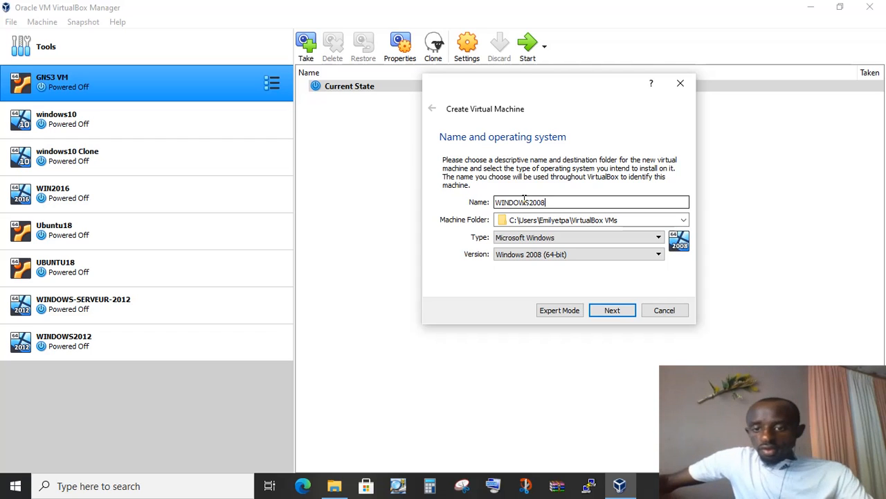
# - Set the machine's type to Microsoft Windows and its version to Windows 2008 (64-bit), and continue to the memory settings
pyautogui.click(659, 238)
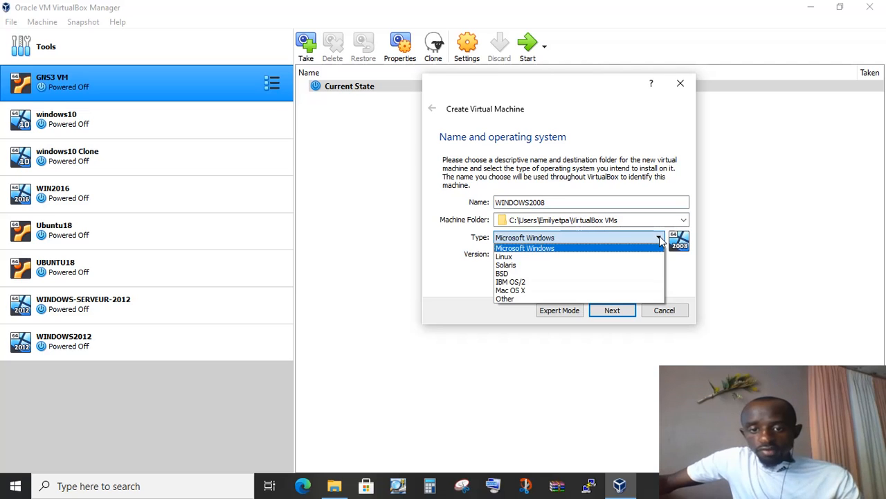
pyautogui.click(544, 250)
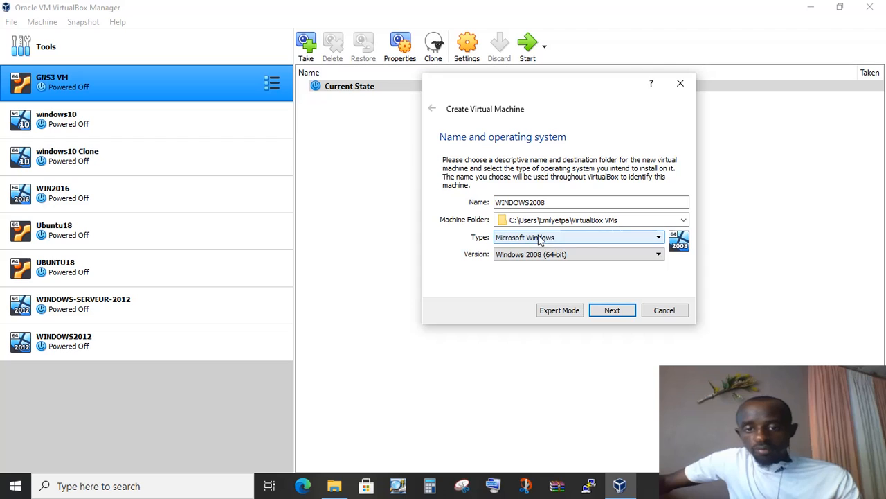
pyautogui.click(659, 257)
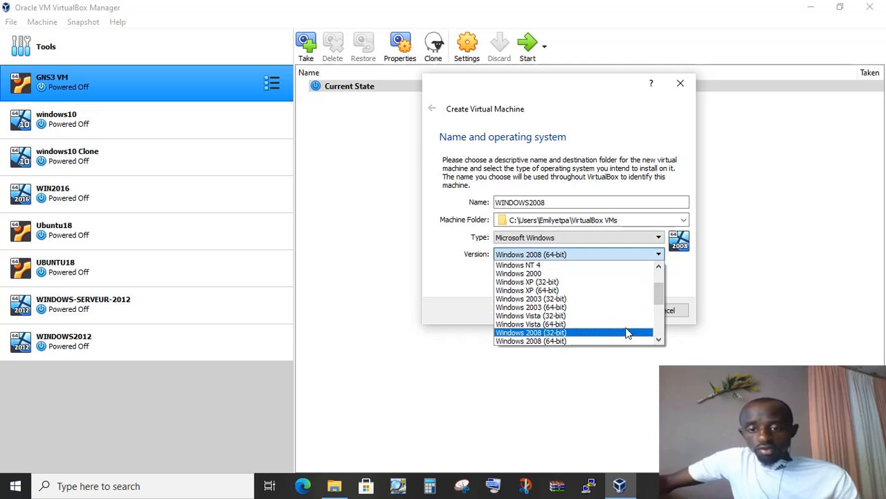
pyautogui.click(557, 341)
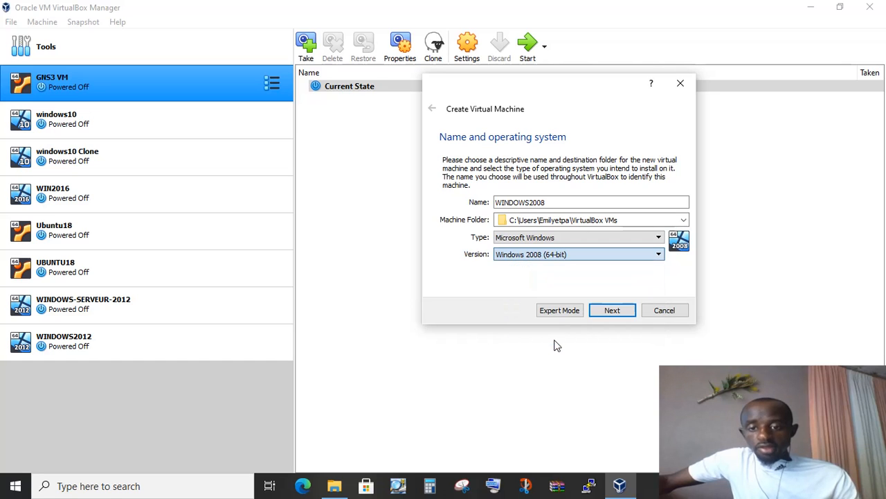
pyautogui.click(613, 313)
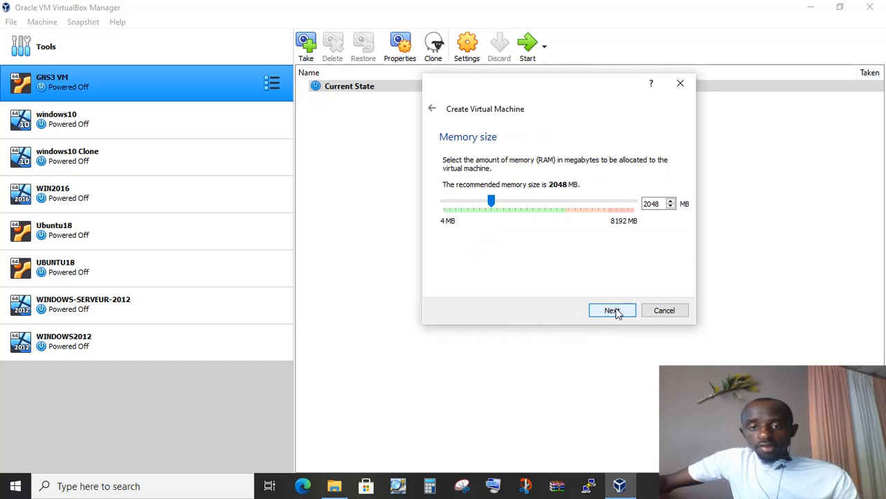
# - Accept 2048 MB of memory and choose to create a virtual hard disk now
pyautogui.moveTo(573, 99); pyautogui.dragTo(487, 110)
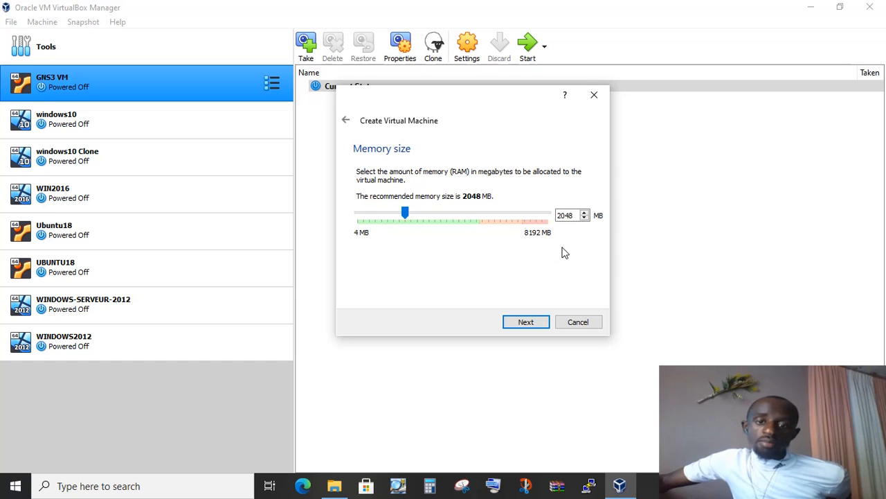
pyautogui.click(531, 323)
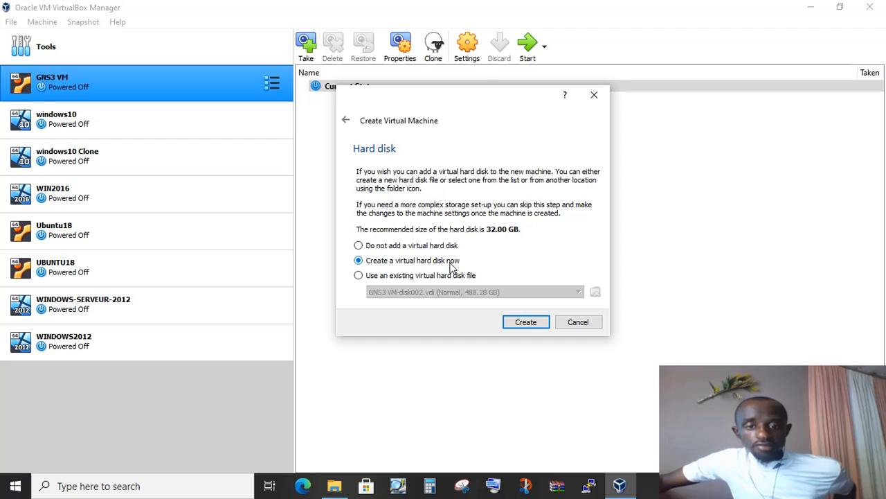
pyautogui.click(525, 323)
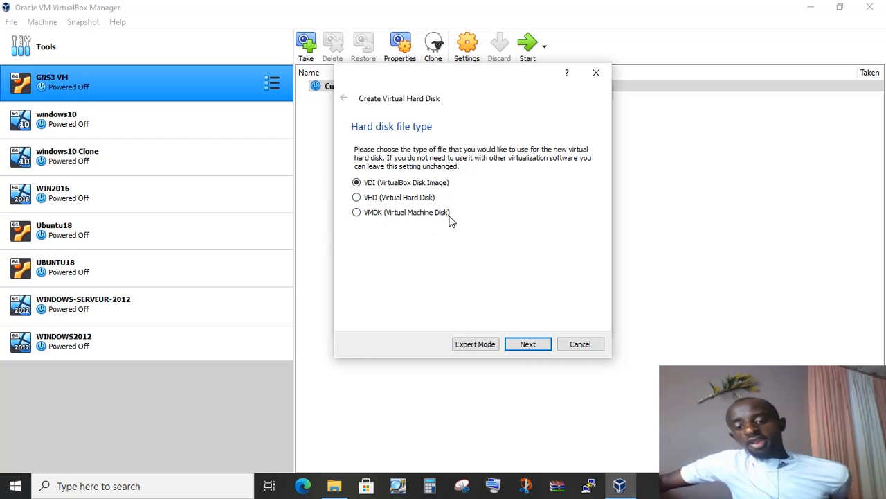
# - Create the virtual hard disk as a dynamically allocated VDI with a size of 32.00 GB
pyautogui.click(528, 344)
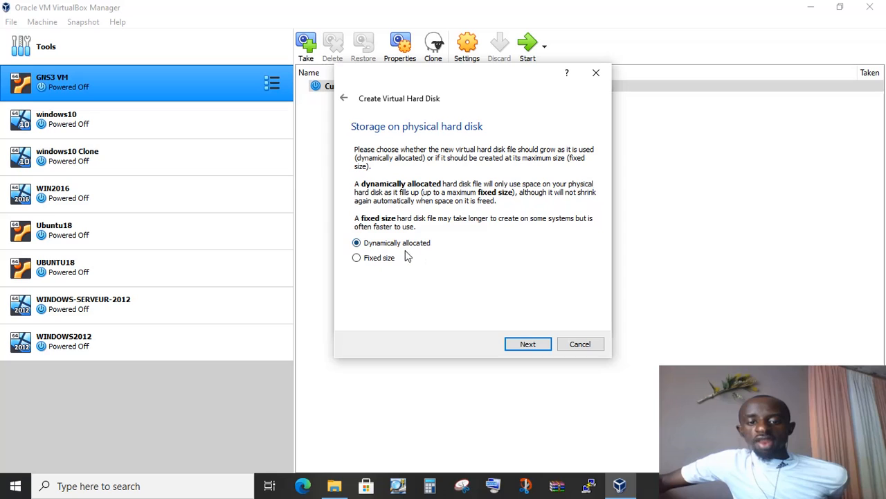
pyautogui.click(527, 344)
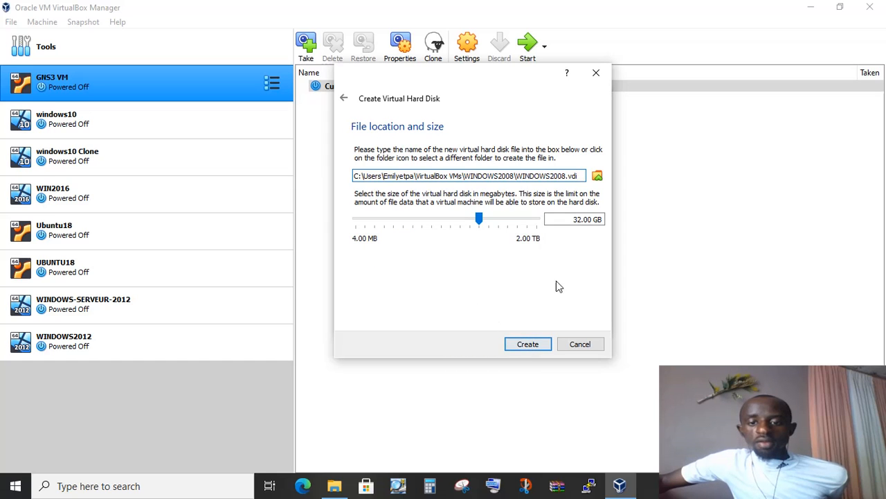
pyautogui.click(572, 220)
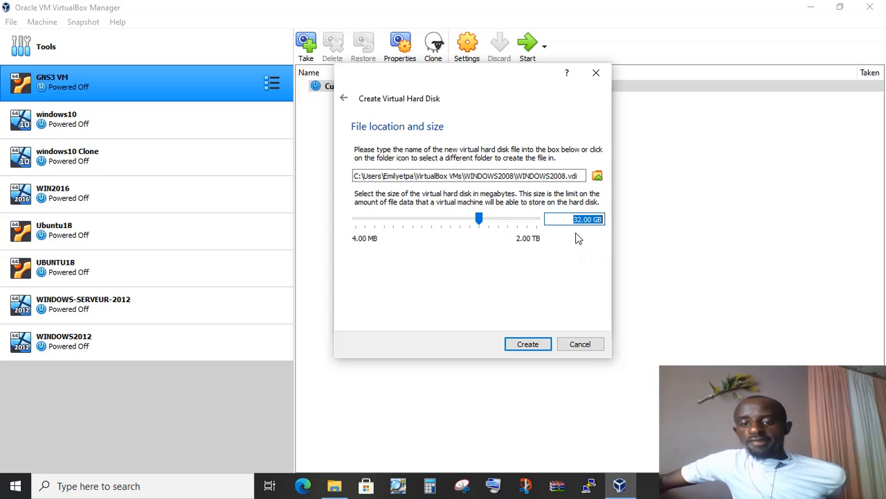
pyautogui.click(575, 220)
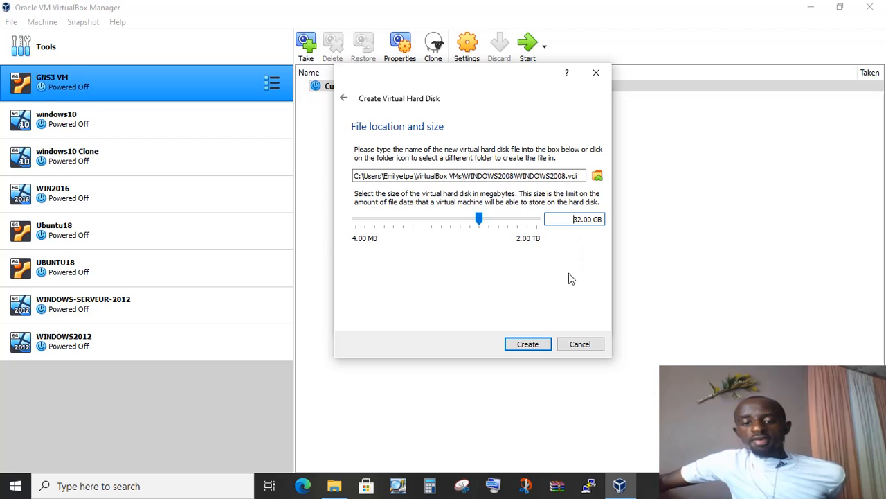
pyautogui.click(531, 346)
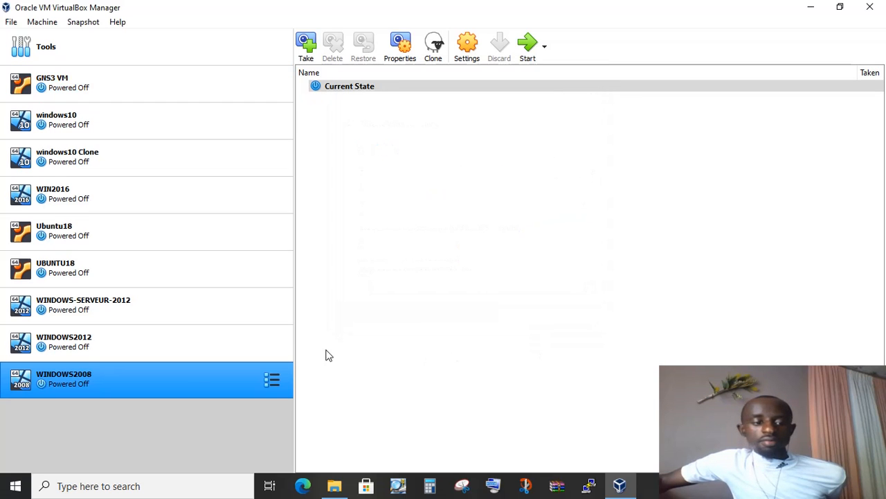
pyautogui.click(334, 485)
pyautogui.click(335, 486)
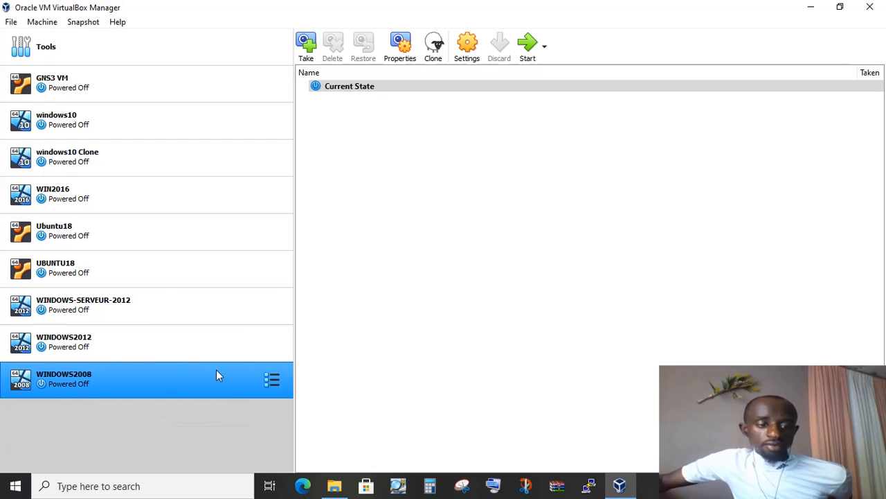
# - Start the WINDOWS2008 machine and begin adding an optical disk file as its start-up disk
pyautogui.click(528, 47)
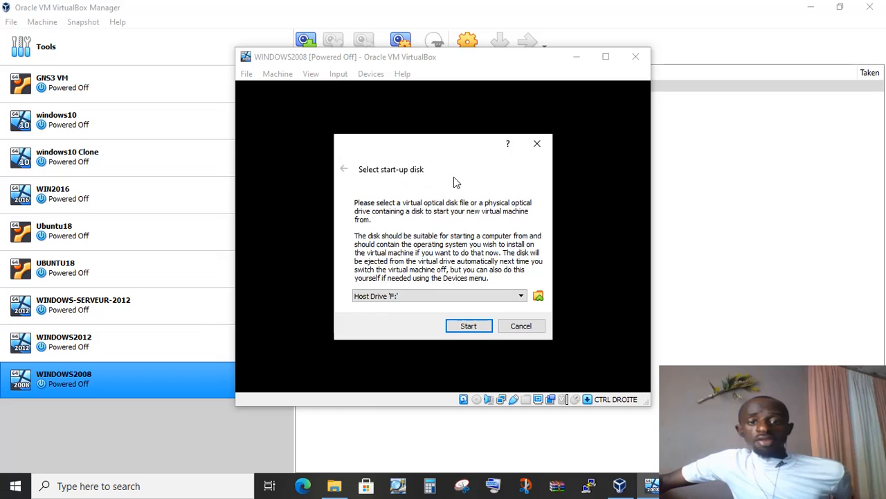
pyautogui.click(538, 296)
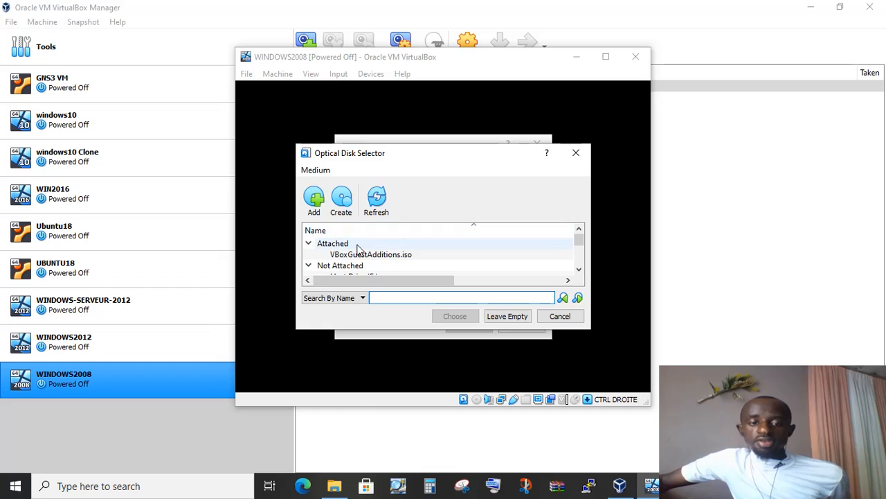
pyautogui.click(313, 200)
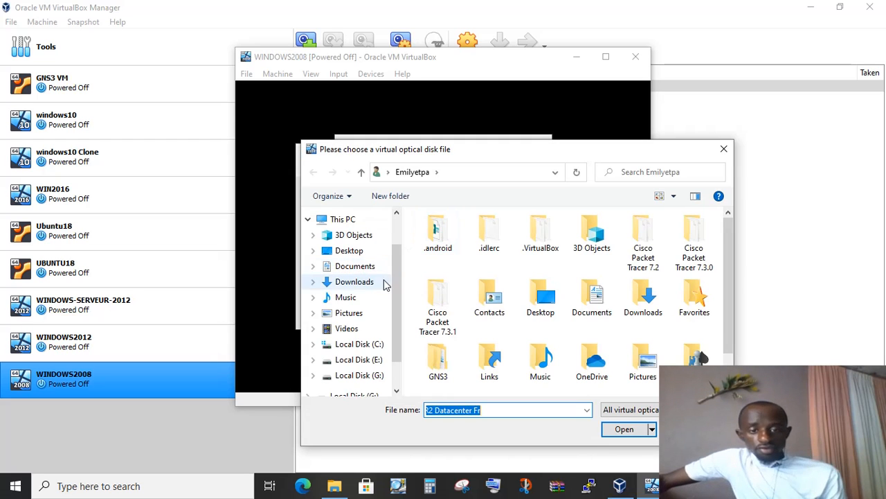
# - Choose windows serveur 2008 R2 fr 64bits.iso from the 03\SYSTEMES\Iso folder on Local Disk (G:) as the start-up disk
pyautogui.click(360, 376)
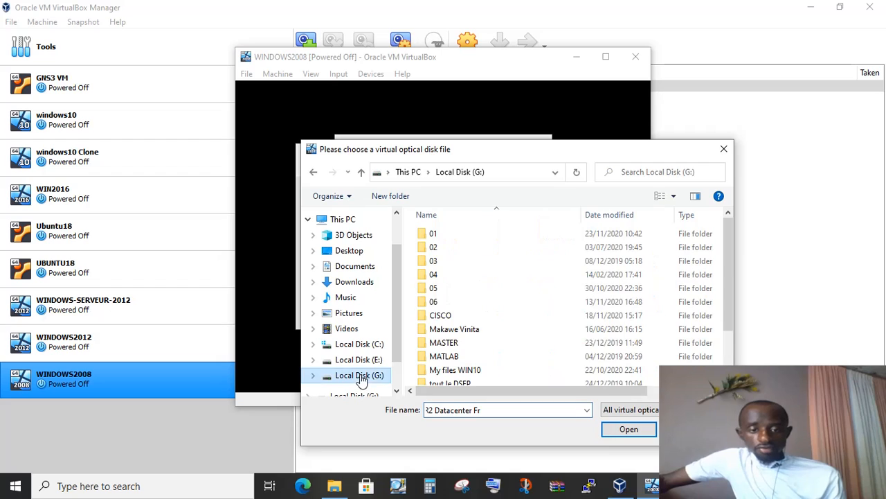
pyautogui.doubleClick(438, 262)
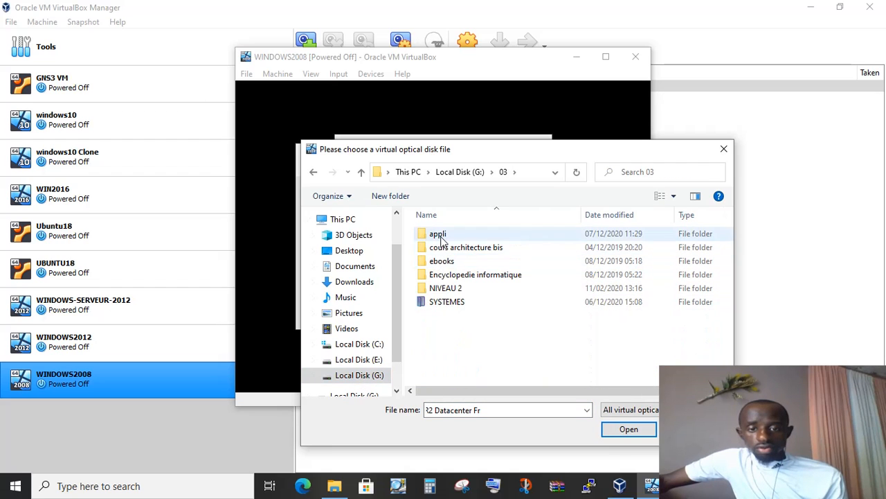
pyautogui.doubleClick(451, 301)
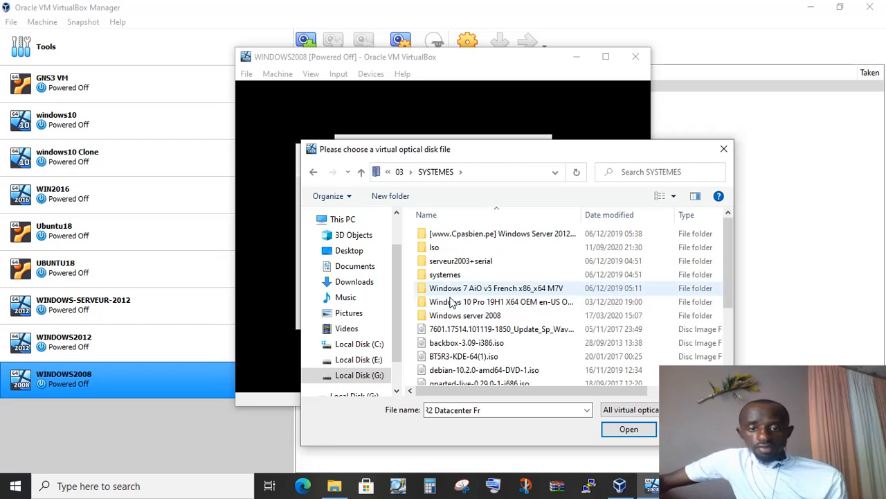
pyautogui.doubleClick(436, 247)
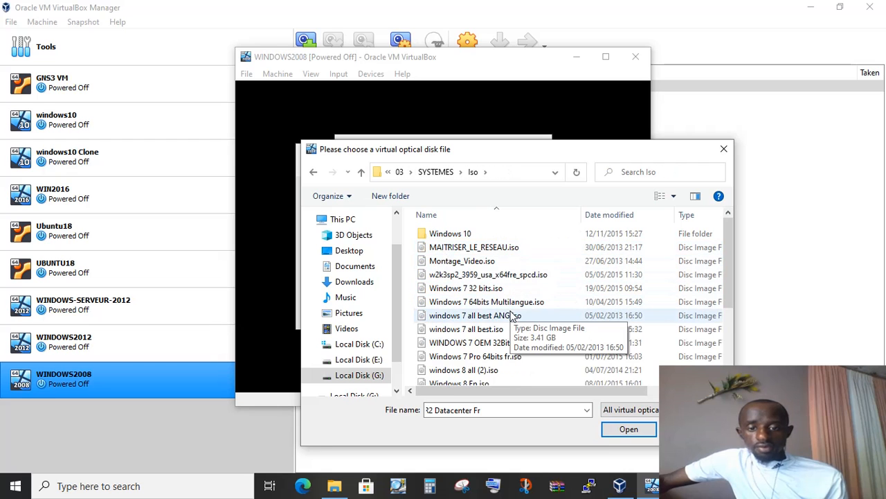
pyautogui.scroll(-3, 514, 312)
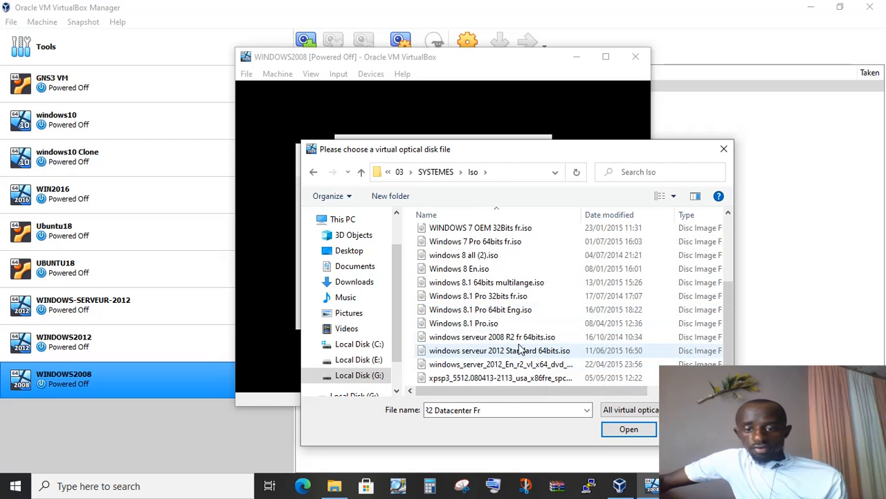
pyautogui.click(516, 338)
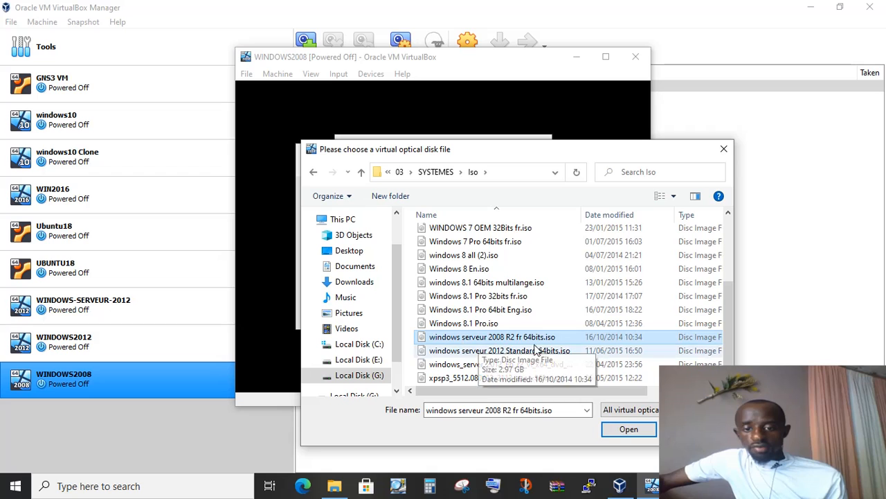
pyautogui.click(628, 428)
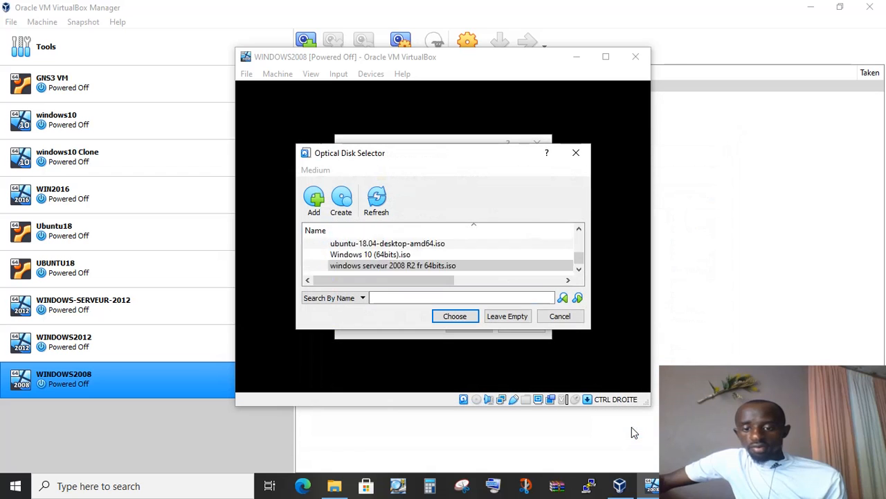
pyautogui.click(459, 318)
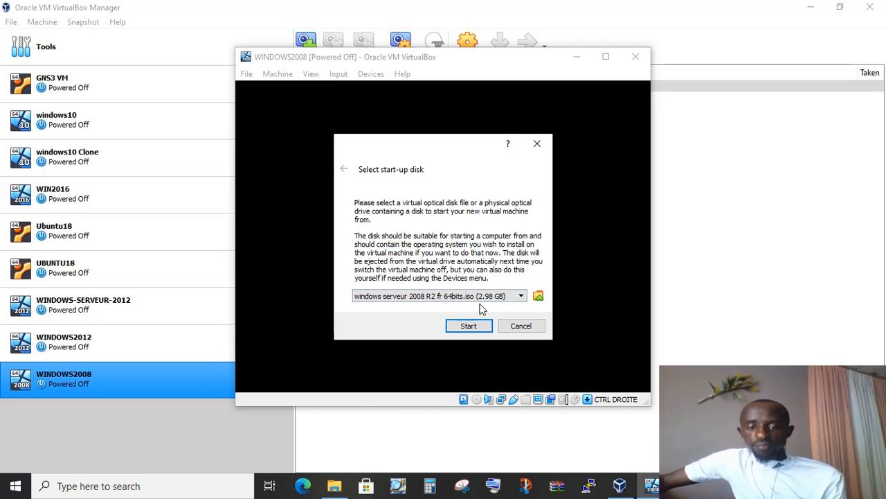
# - Boot the machine from the selected disk image and maximize its window
pyautogui.click(470, 326)
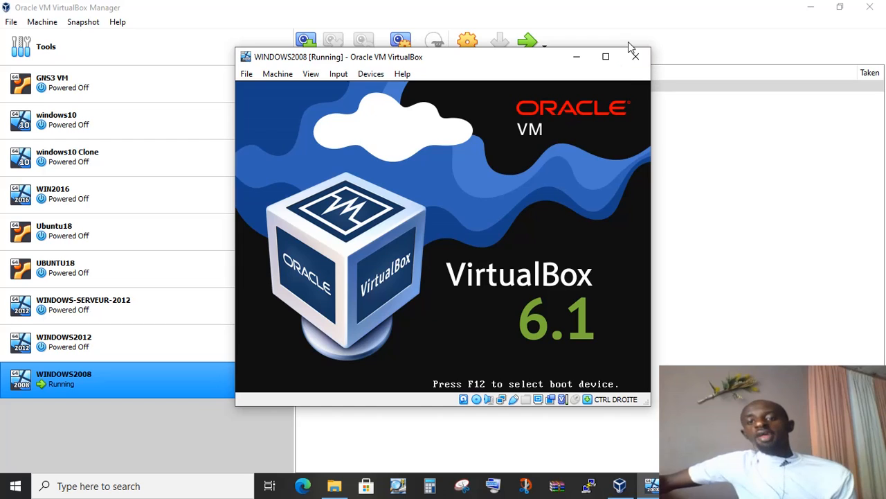
pyautogui.click(606, 56)
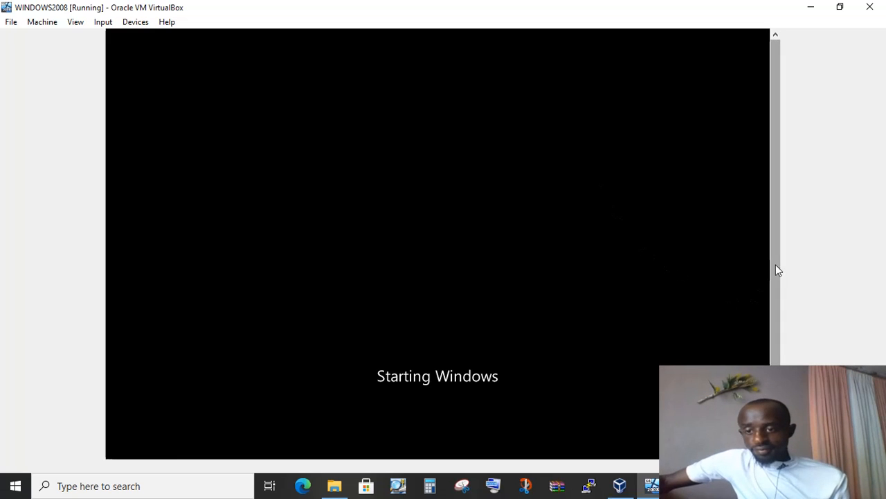
pyautogui.moveTo(776, 265); pyautogui.dragTo(772, 304)
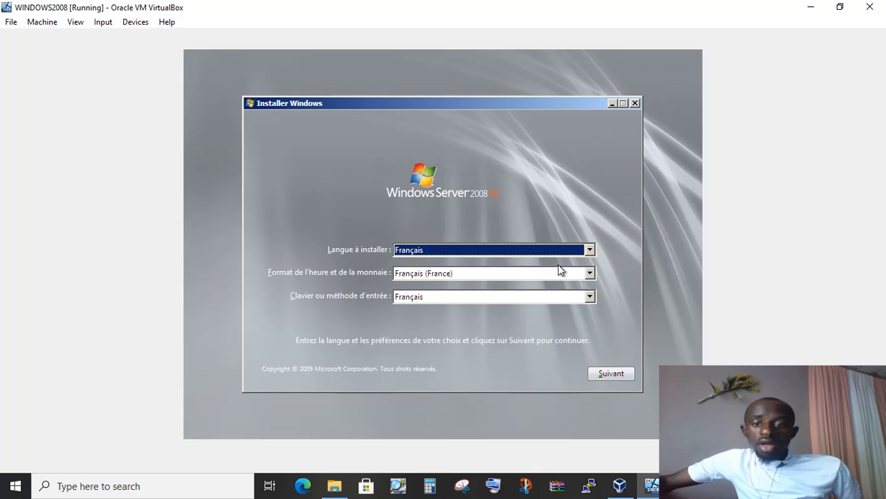
# - Keep Français as the installation language and keyboard with the Français (France) time and currency format, and start the Windows installation
pyautogui.click(590, 252)
pyautogui.click(578, 259)
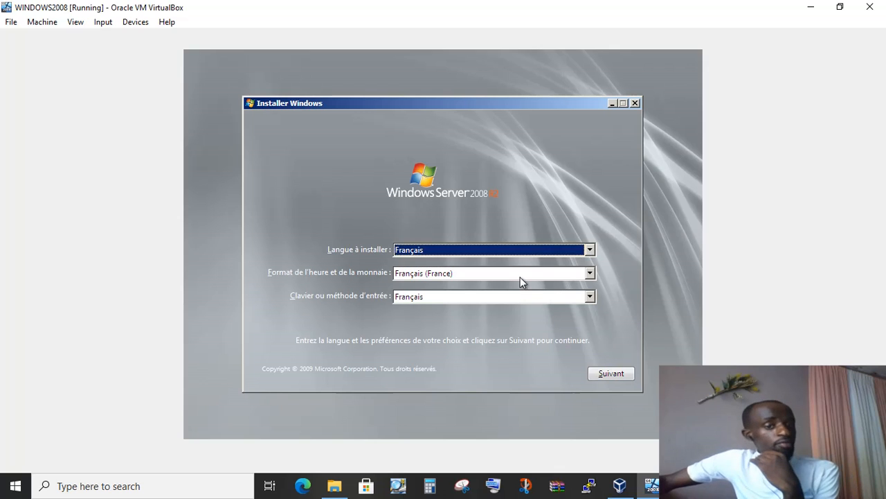
pyautogui.click(592, 274)
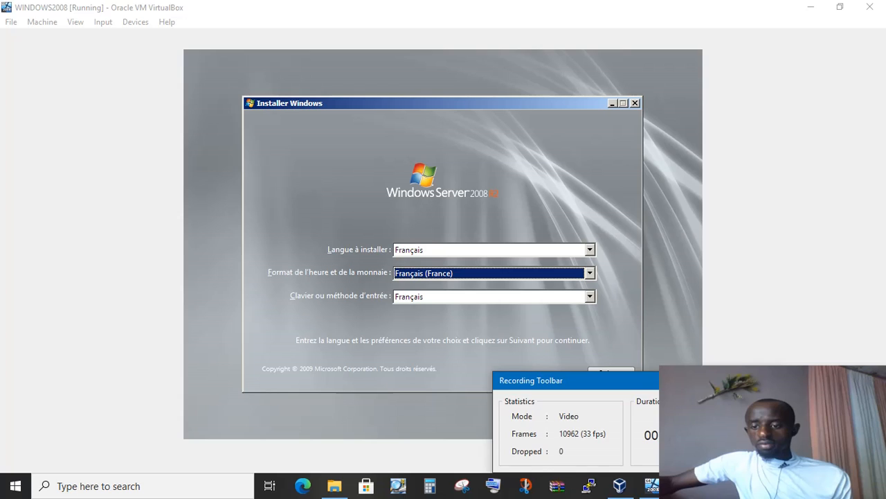
pyautogui.click(648, 449)
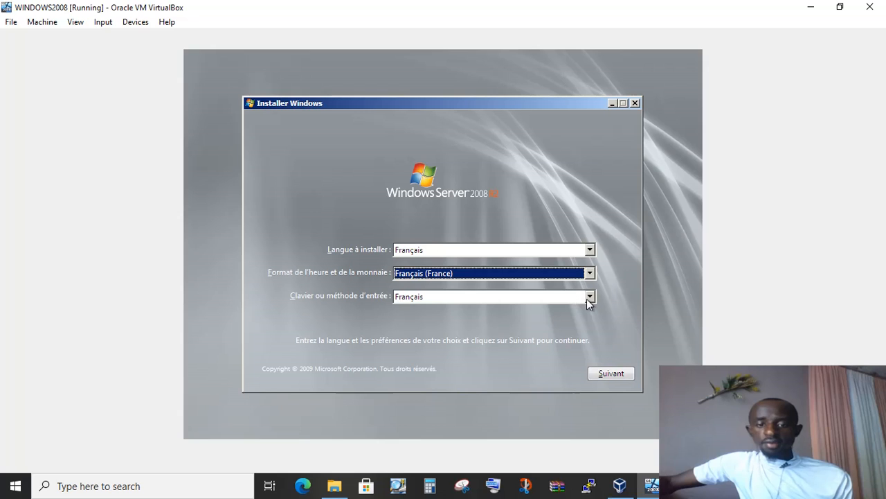
pyautogui.click(587, 298)
pyautogui.click(587, 298)
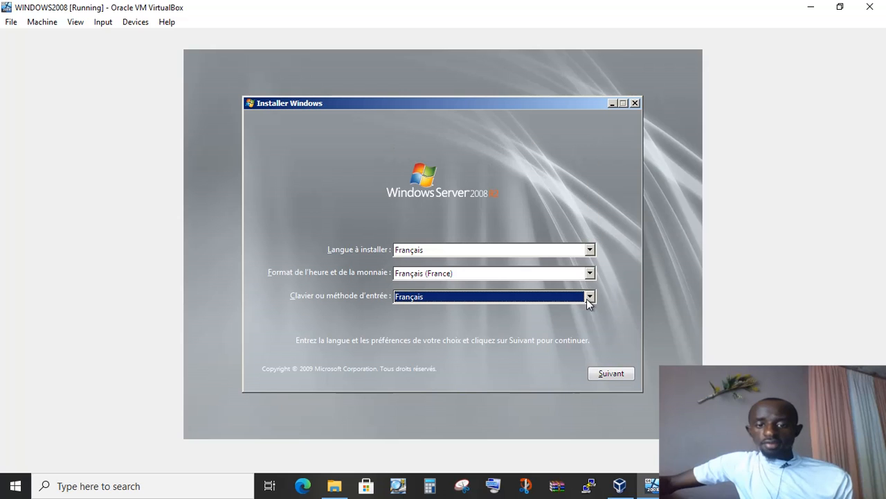
pyautogui.click(611, 374)
pyautogui.click(475, 243)
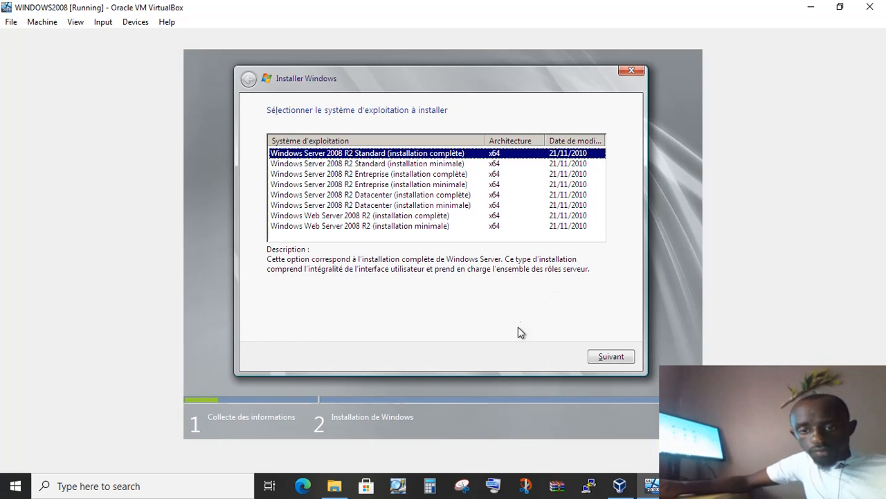
# - Look at the contents of Local Disk (G:) in File Explorer and return to the WINDOWS2008 virtual machine
pyautogui.click(338, 487)
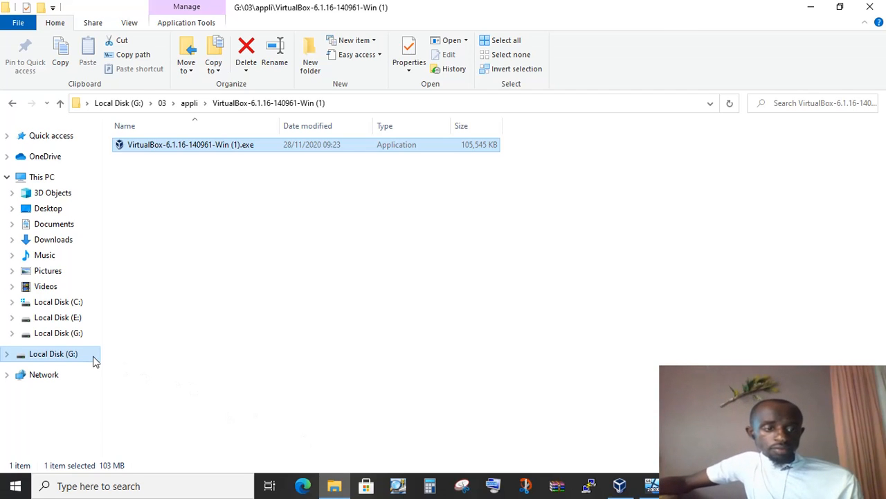
pyautogui.click(92, 356)
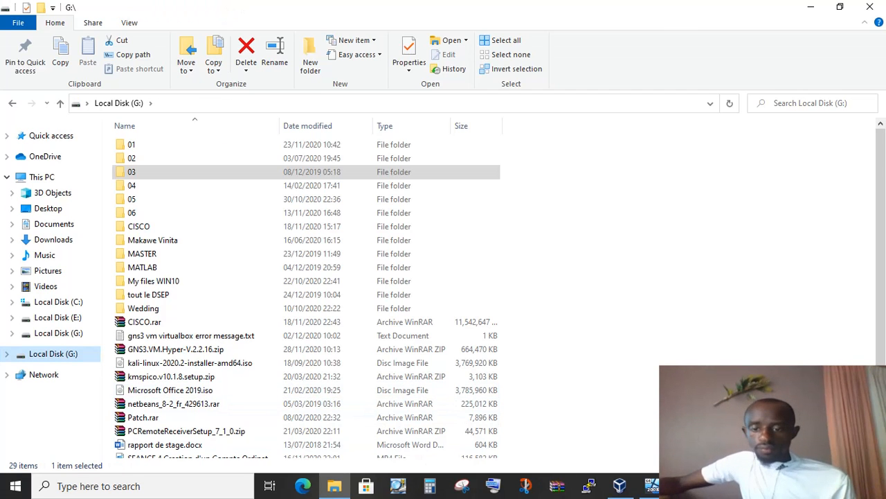
pyautogui.click(651, 485)
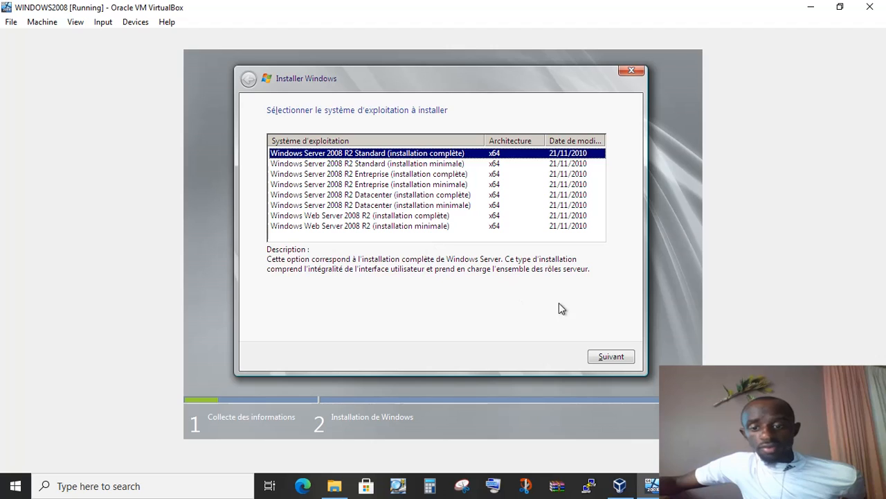
# - Select Windows Server 2008 R2 Standard (installation complète) as the system to install and accept the licence terms
pyautogui.click(606, 359)
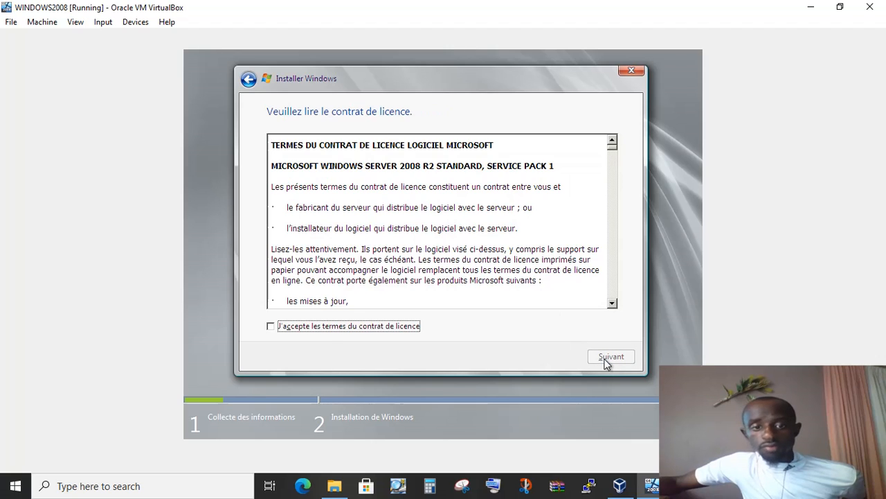
pyautogui.click(269, 328)
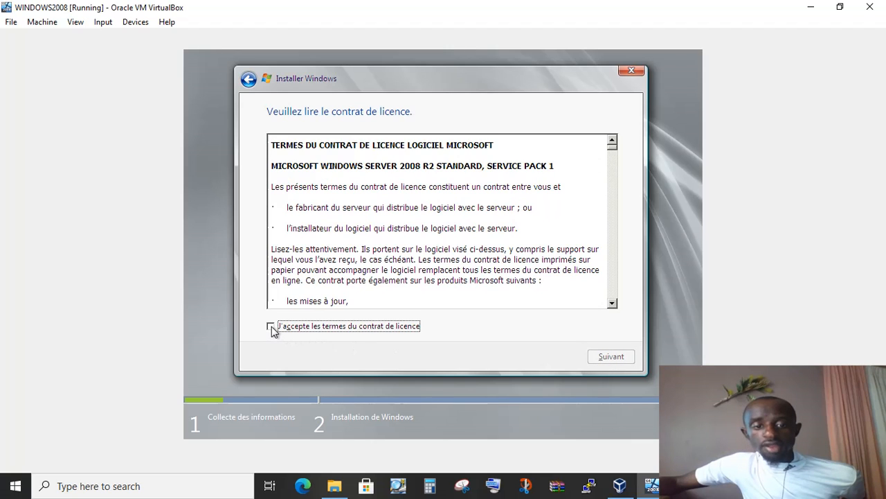
pyautogui.click(622, 358)
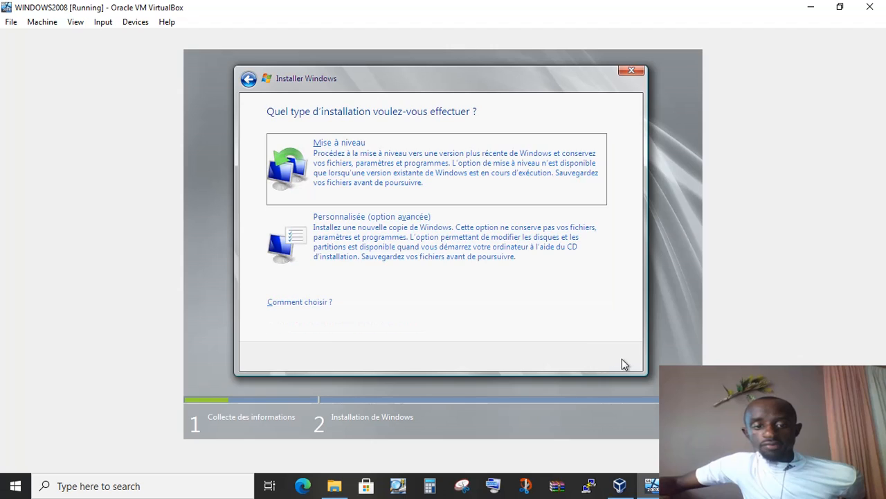
# - Run a custom (Personnalisée) installation on the unallocated space of disk 0 and restart the machine to continue setup
pyautogui.click(475, 253)
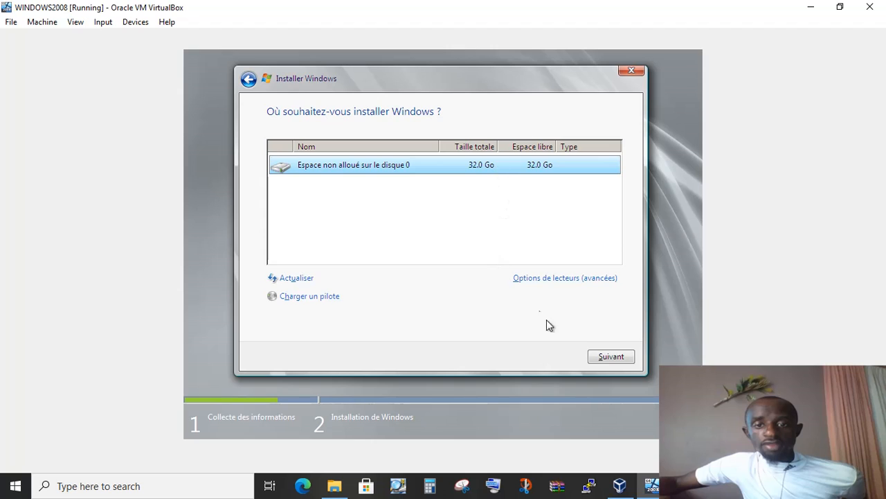
pyautogui.click(612, 354)
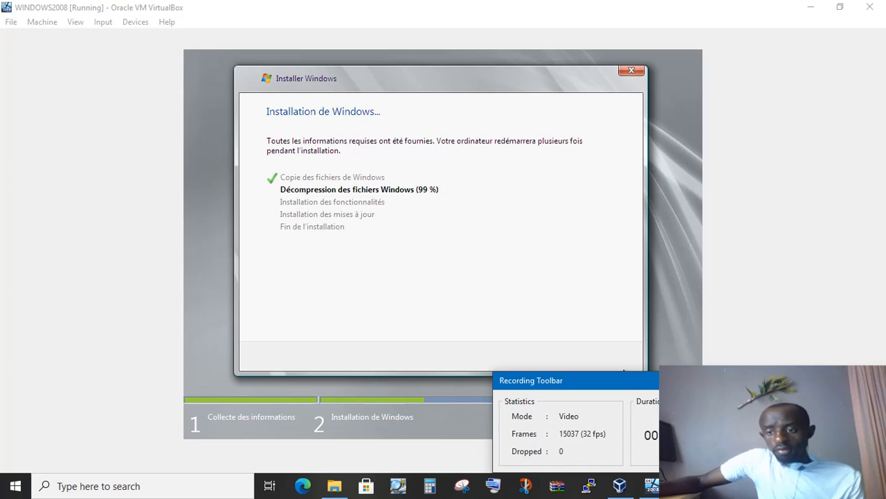
pyautogui.click(791, 380)
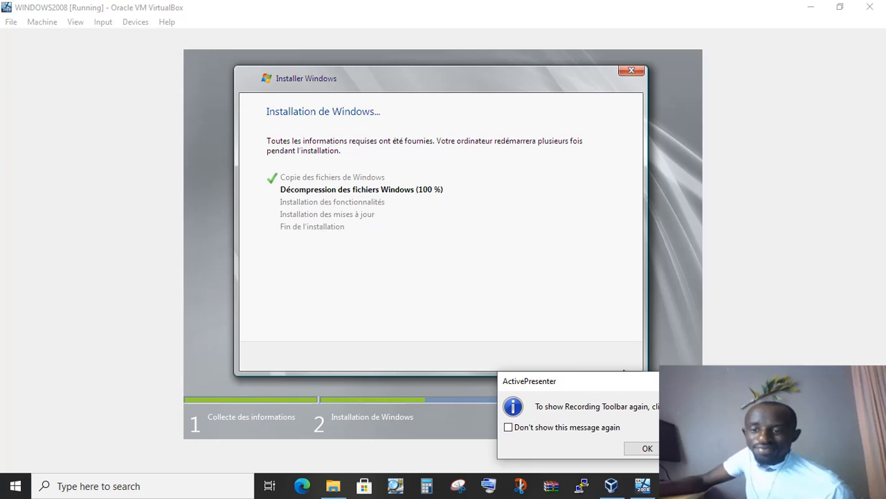
pyautogui.press('Return')
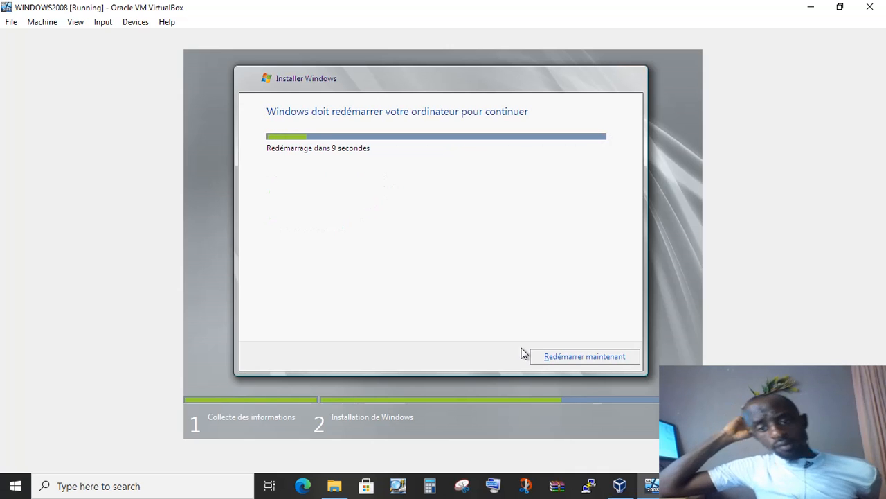
pyautogui.click(558, 358)
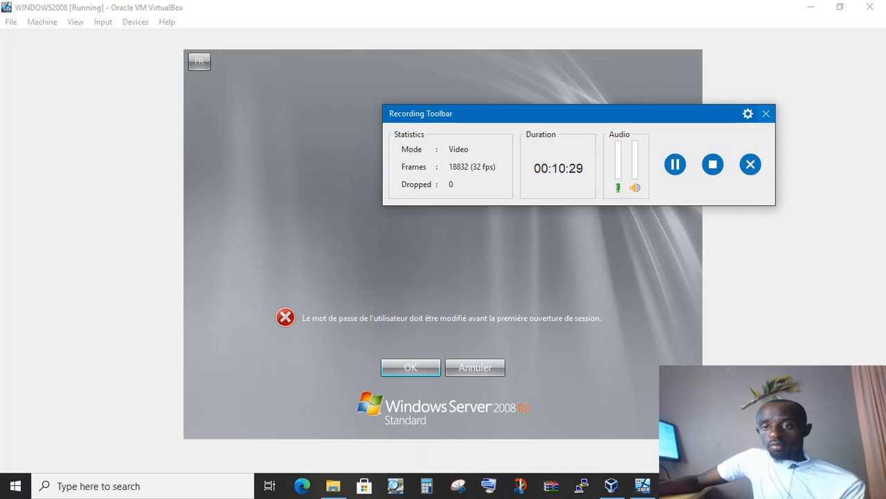
pyautogui.click(767, 114)
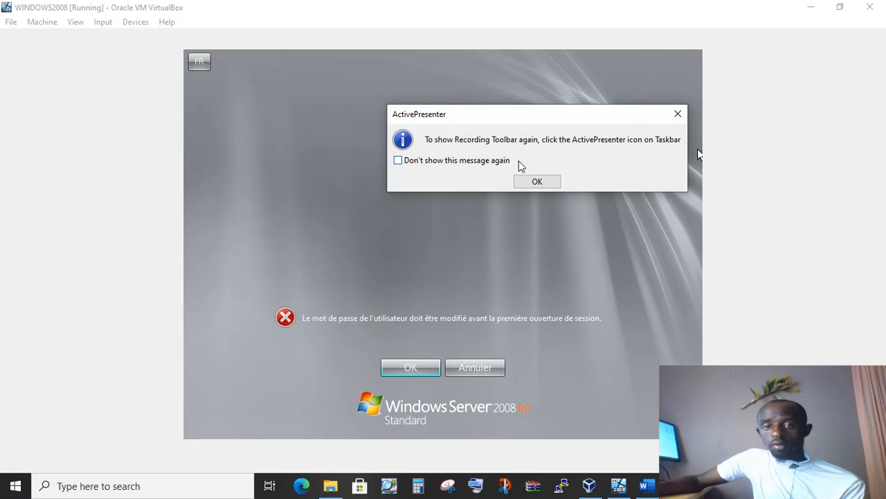
pyautogui.click(536, 181)
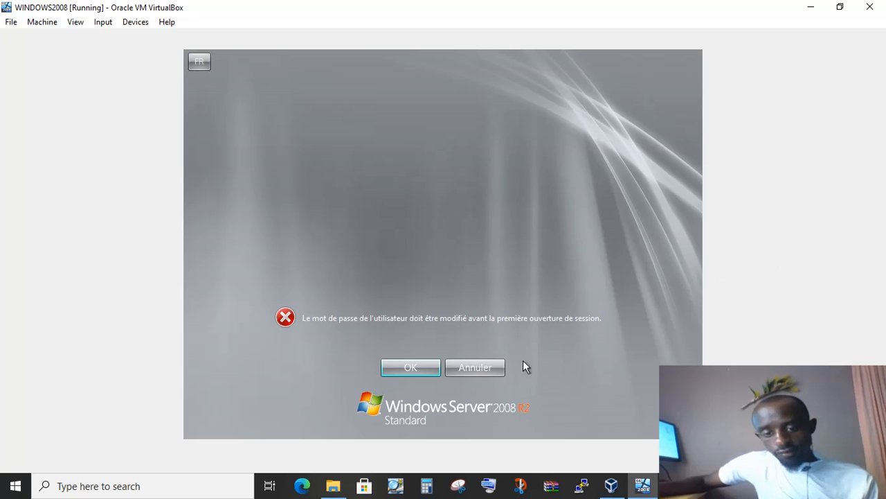
# - Set and confirm the new Administrateur account password, and continue to the Windows Server desktop
pyautogui.click(414, 373)
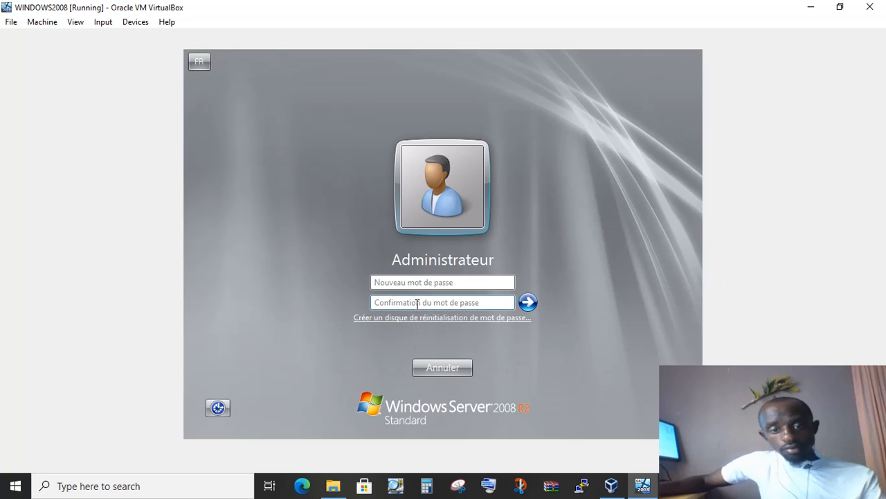
pyautogui.click(419, 282)
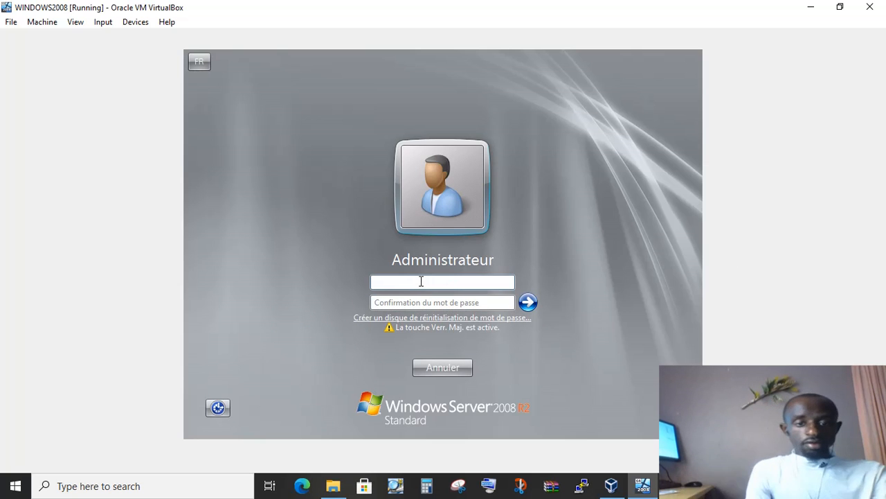
pyautogui.press('capslock')
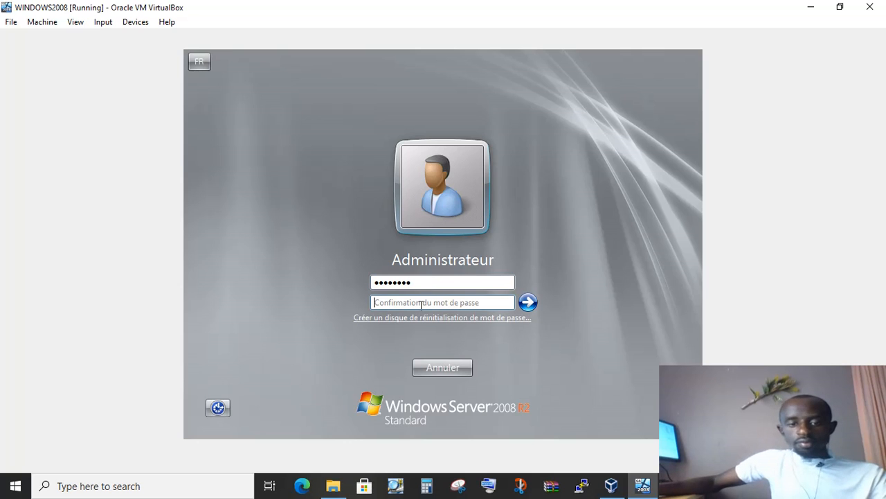
pyautogui.press('capslock')
pyautogui.write('•')
pyautogui.press('capslock')
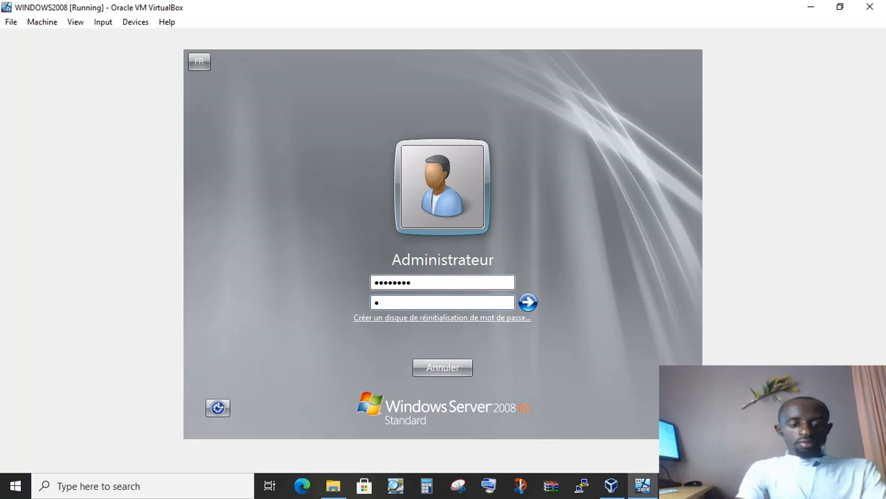
pyautogui.write('•')
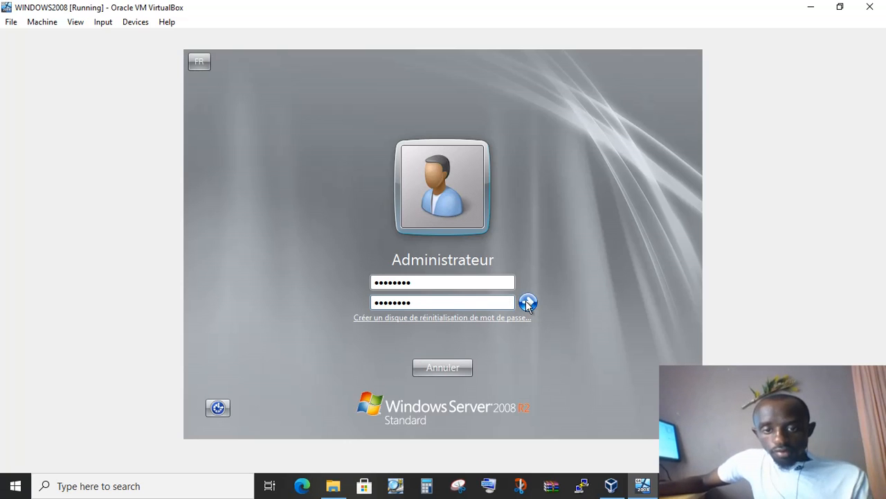
pyautogui.click(528, 303)
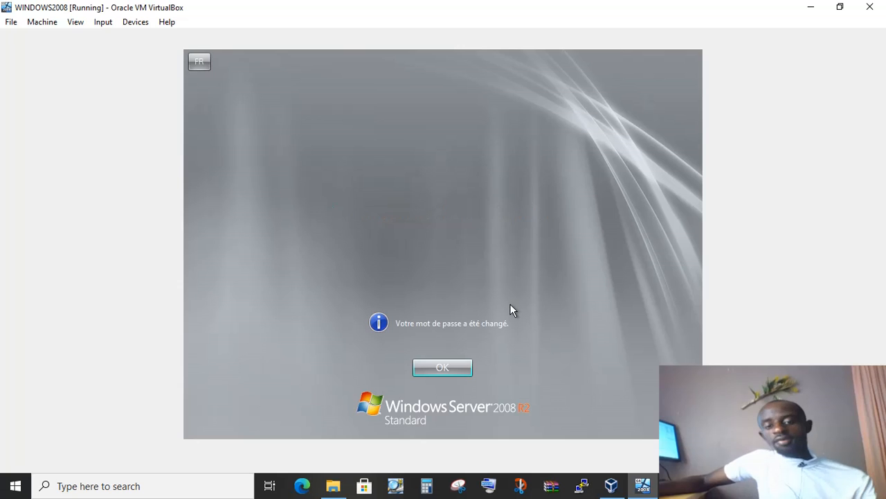
pyautogui.press('Return')
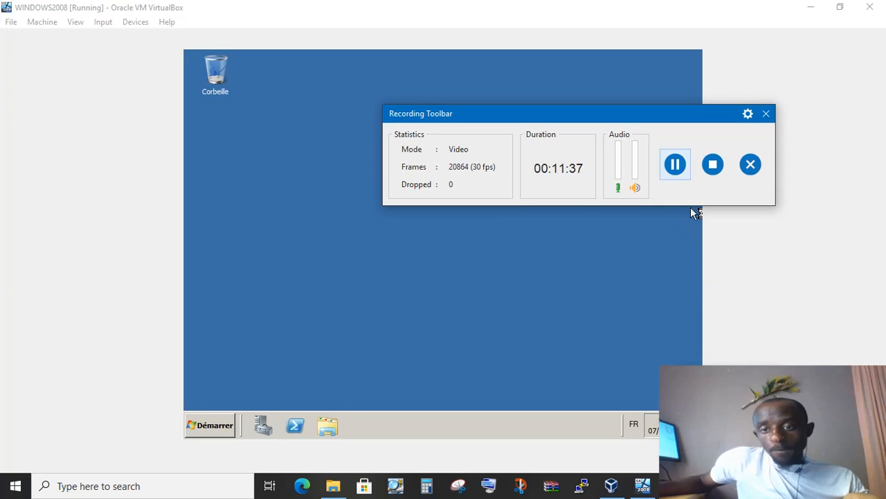
pyautogui.click(676, 164)
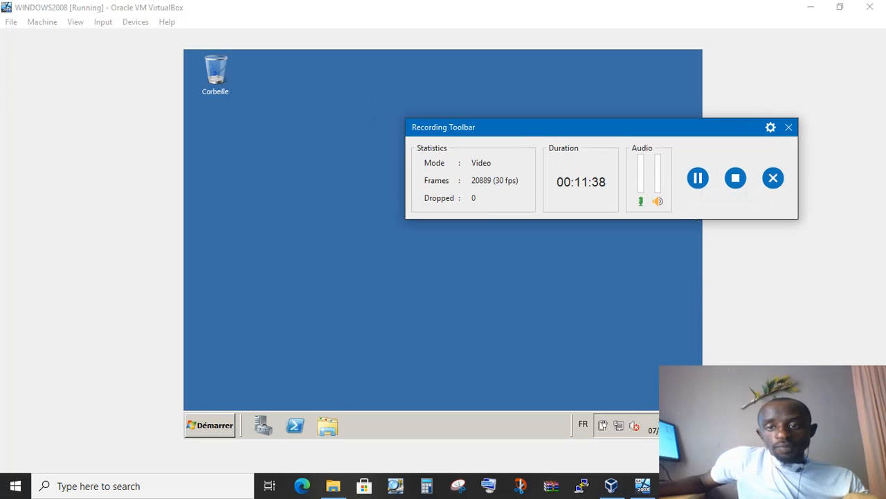
pyautogui.moveTo(484, 125); pyautogui.dragTo(497, 167)
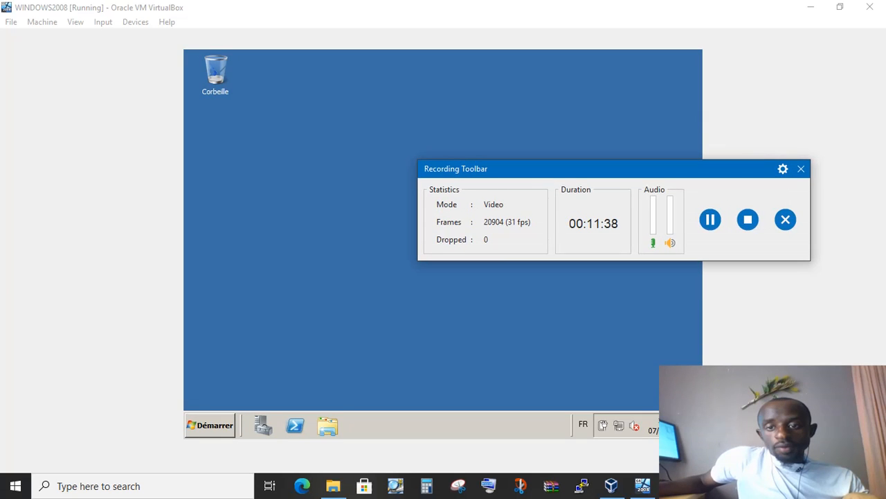
pyautogui.click(802, 174)
pyautogui.click(574, 242)
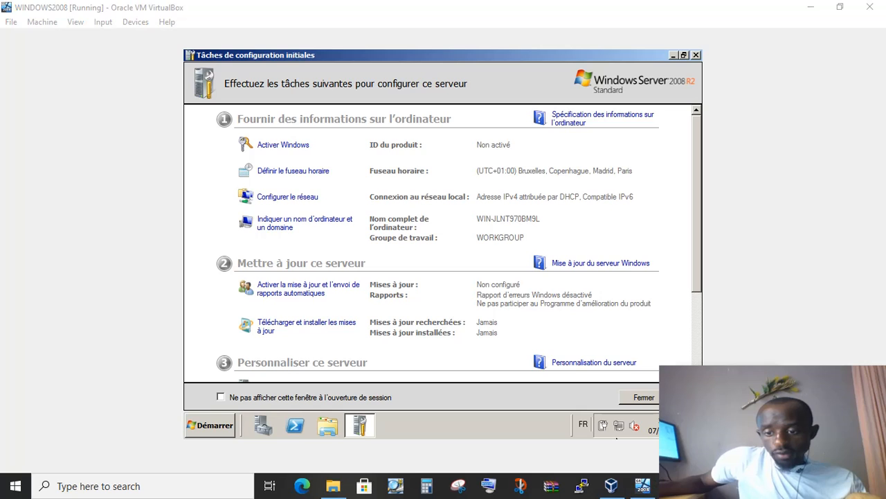
pyautogui.click(736, 450)
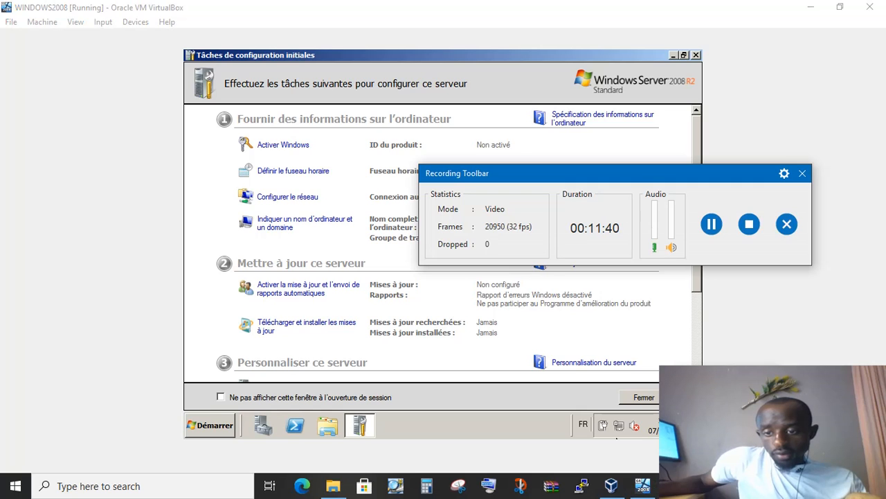
pyautogui.click(748, 301)
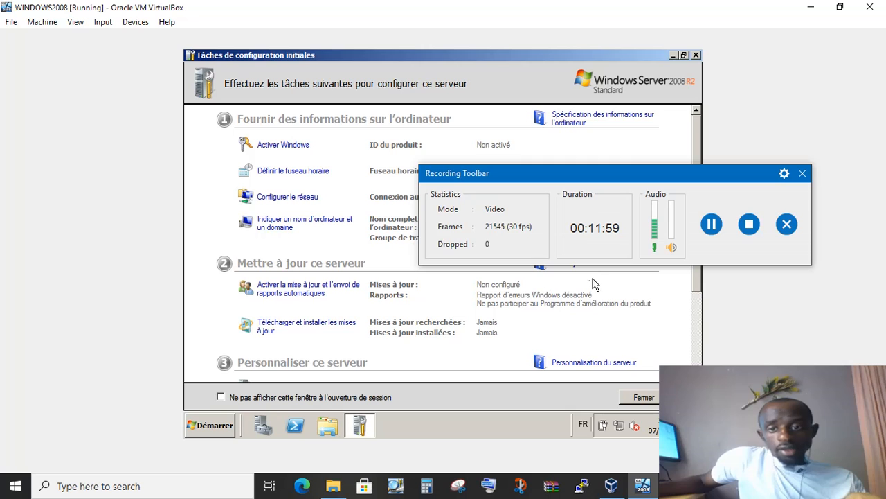
pyautogui.moveTo(599, 174); pyautogui.dragTo(410, 181)
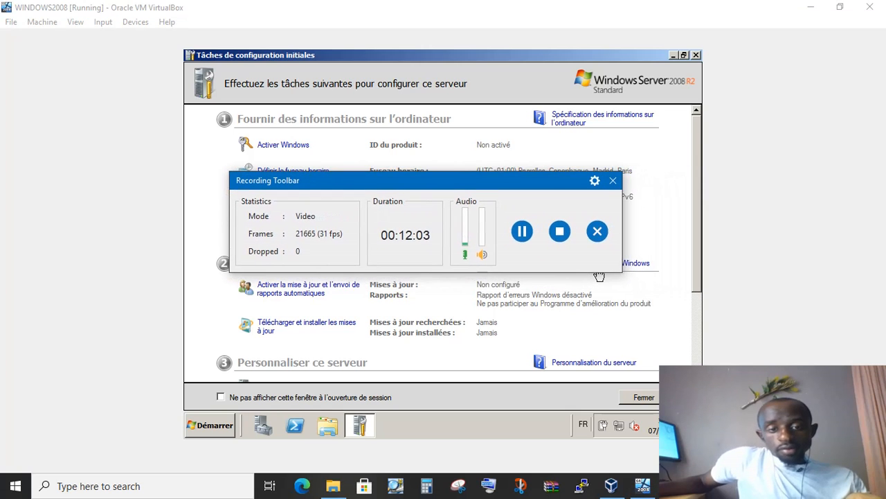